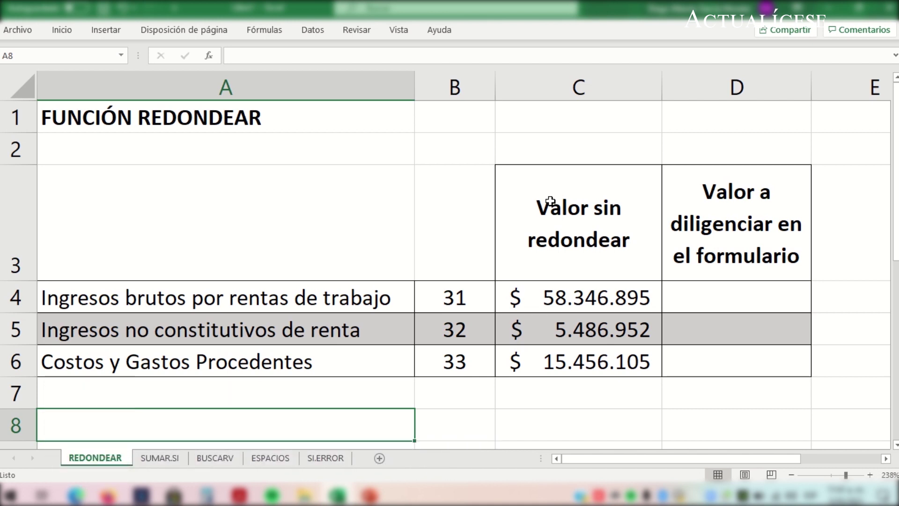
Enter =+REDONDEAR(C4;-3) in D4 and fill it down to D6.
click(714, 297)
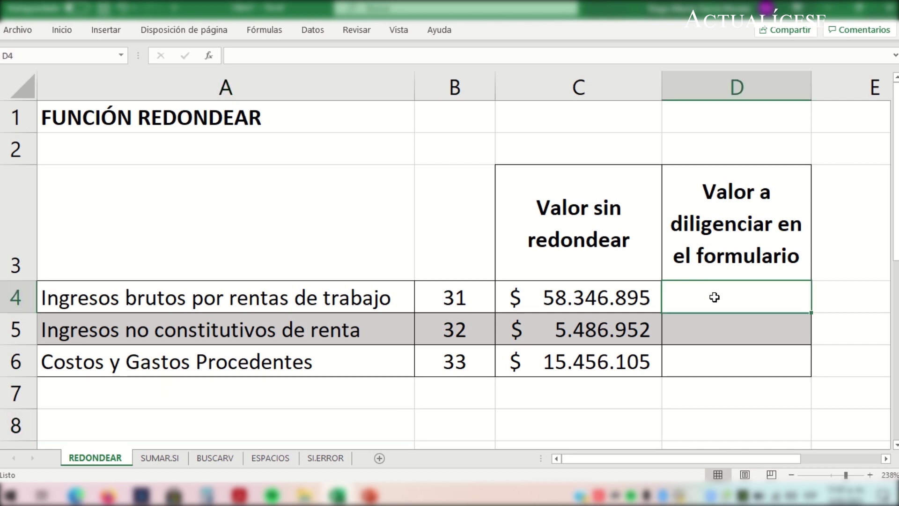
text(+)
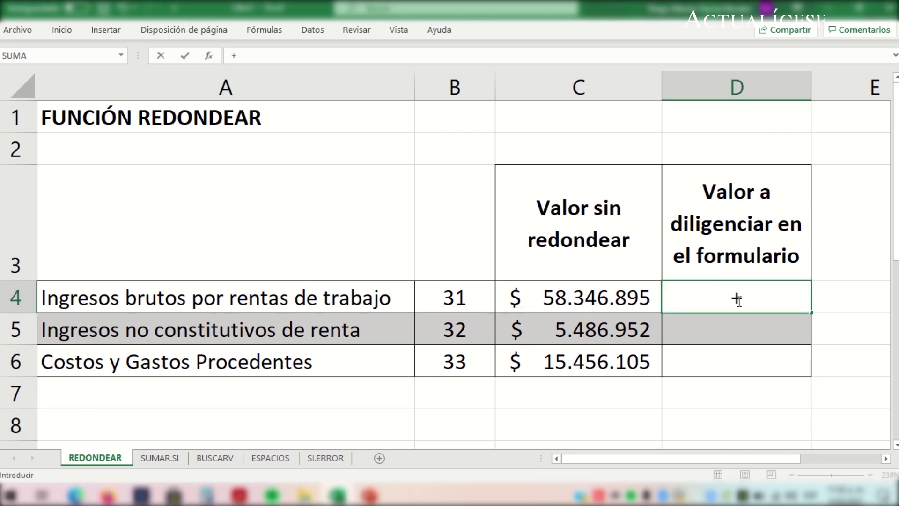
text(REDON)
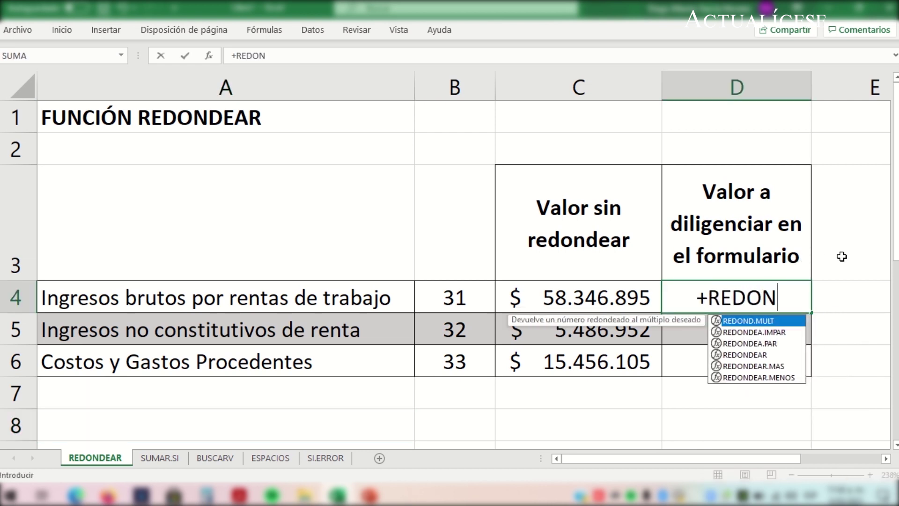
text(DEAR)
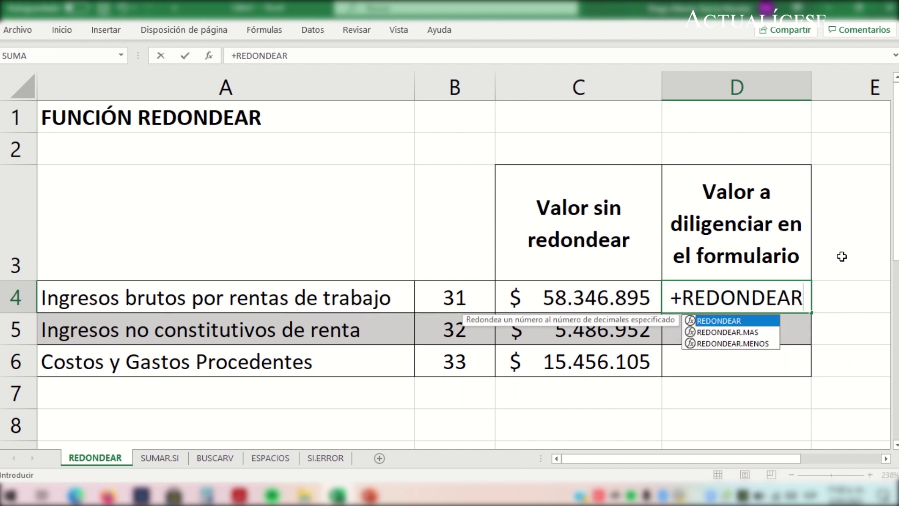
text(()
click(619, 299)
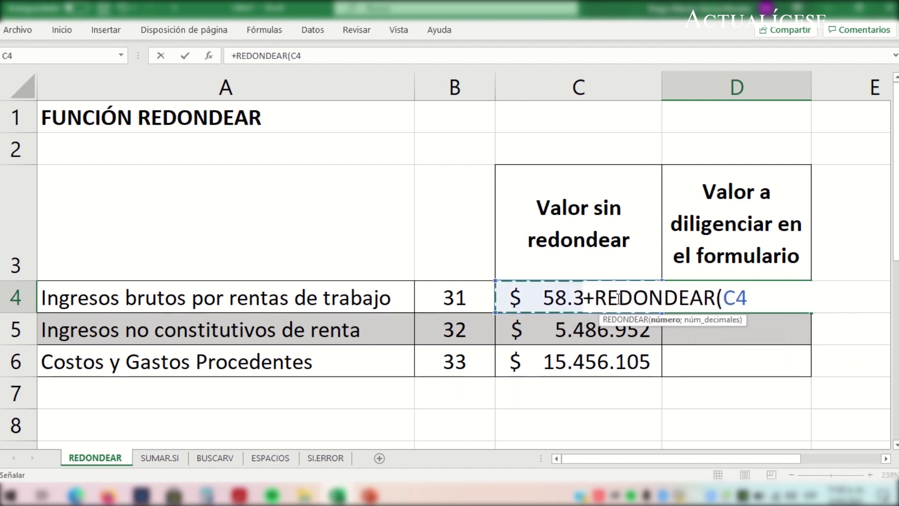
text(;)
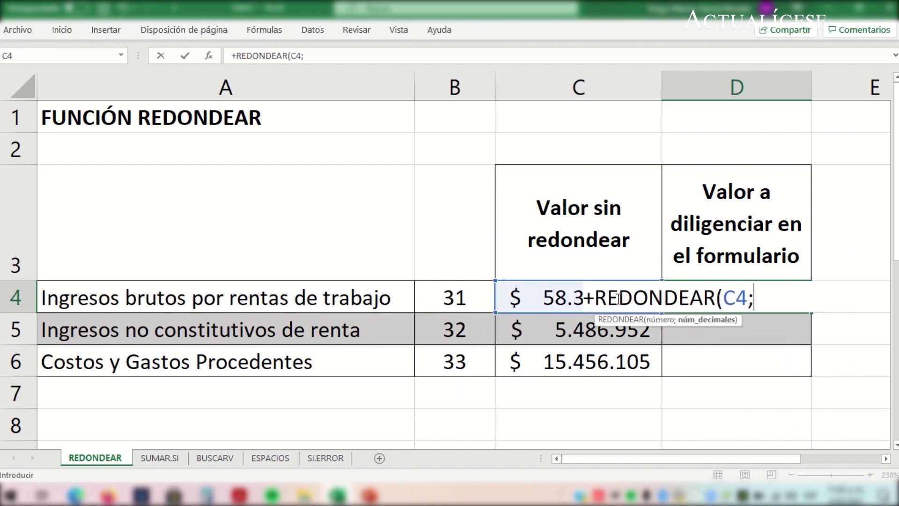
text(-3)
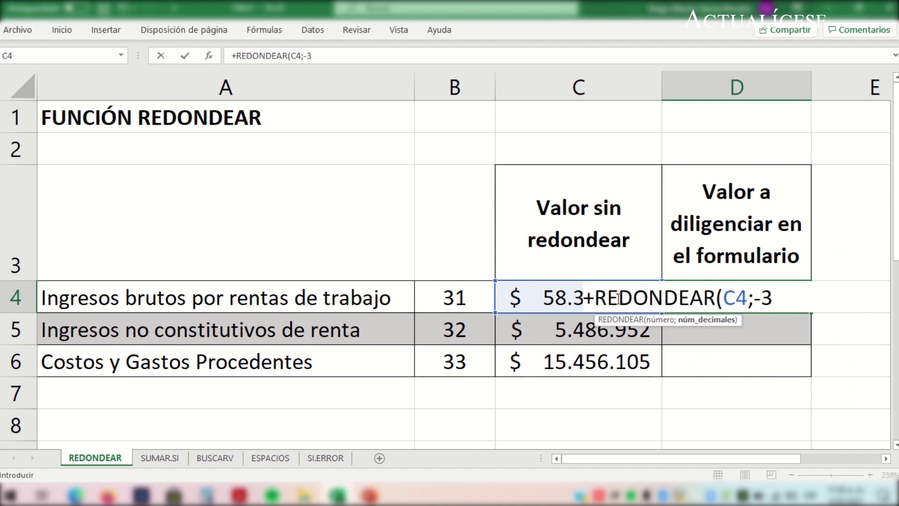
text())
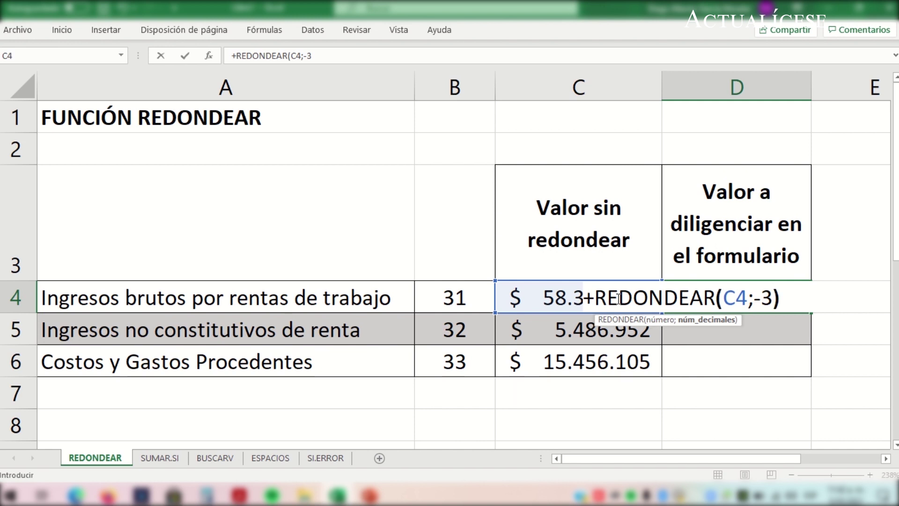
key(Return)
key(Up)
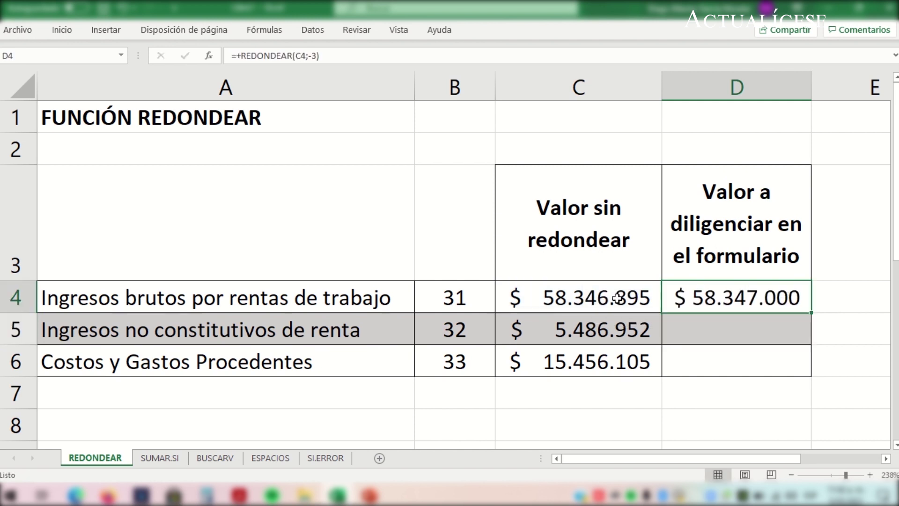
double_click(812, 313)
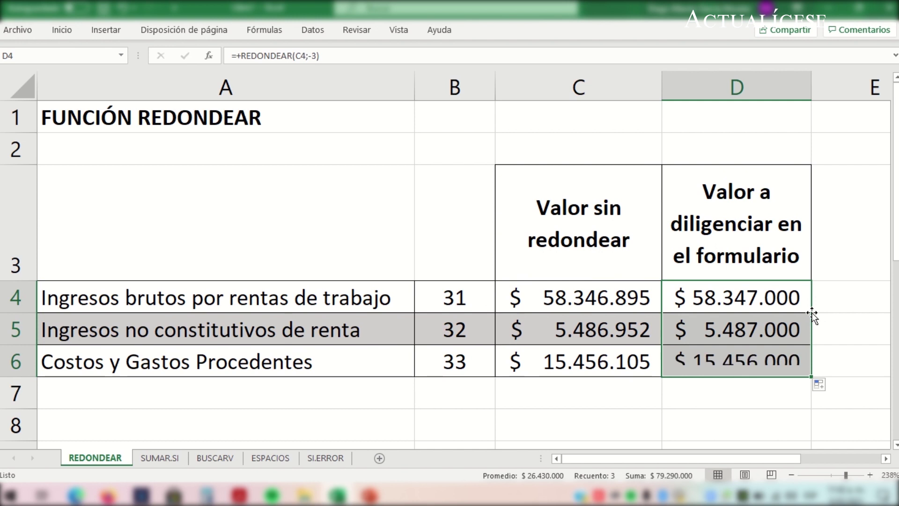
click(845, 316)
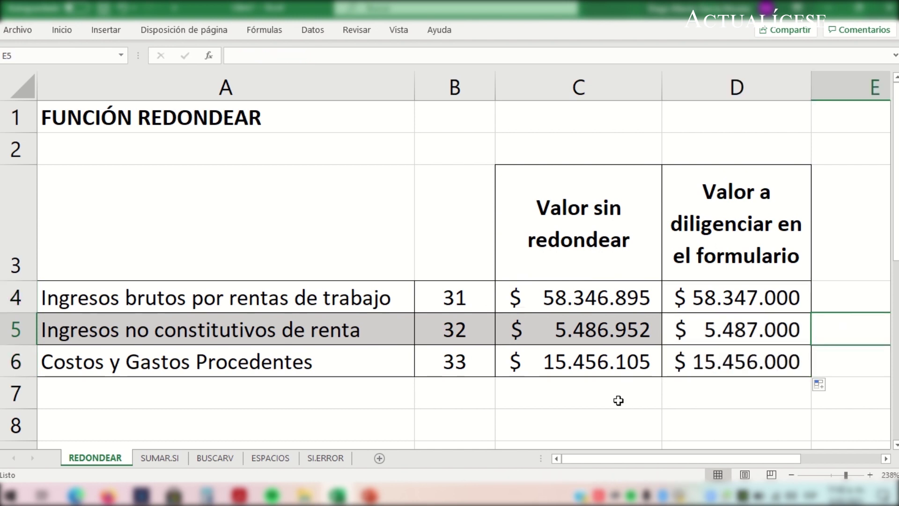
On the SUMAR.SI sheet, enter =SUMAR.SI($B$3:$D$11;F4;$D$3:$D$11) in H4 for cost centre 10.
click(170, 458)
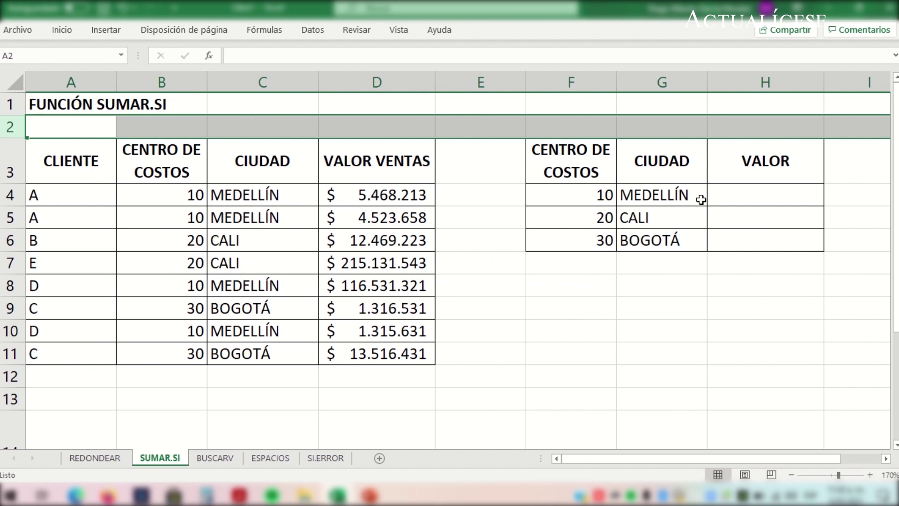
click(753, 195)
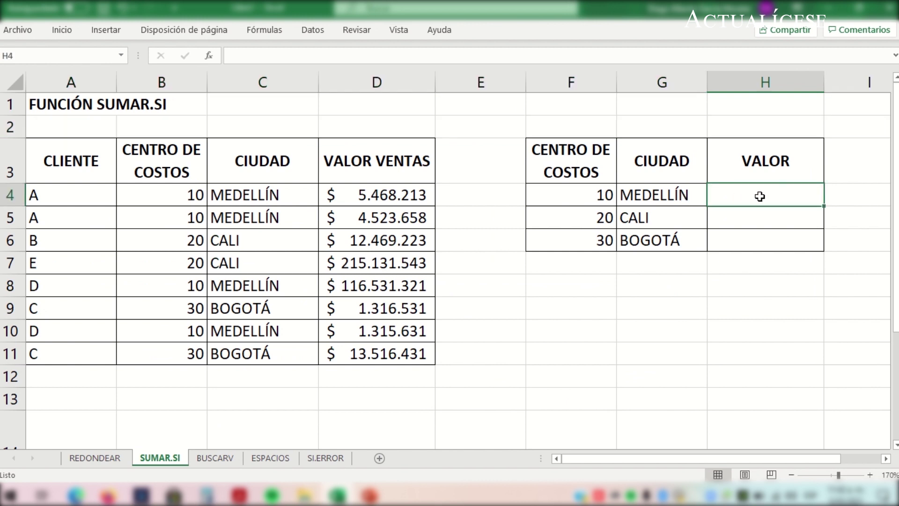
text(+SUMAR.SI()
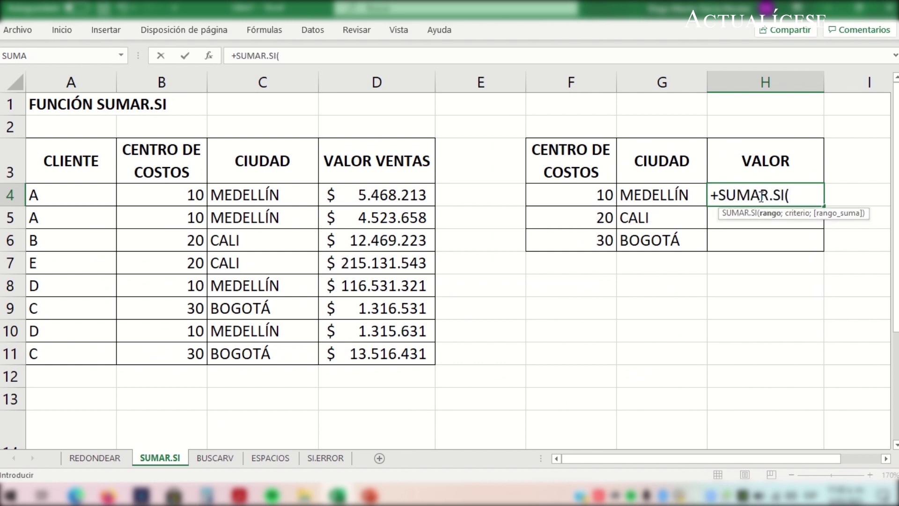
mouse_move(150, 155)
mouse_down()
mouse_move(350, 320)
mouse_move(368, 347)
mouse_up()
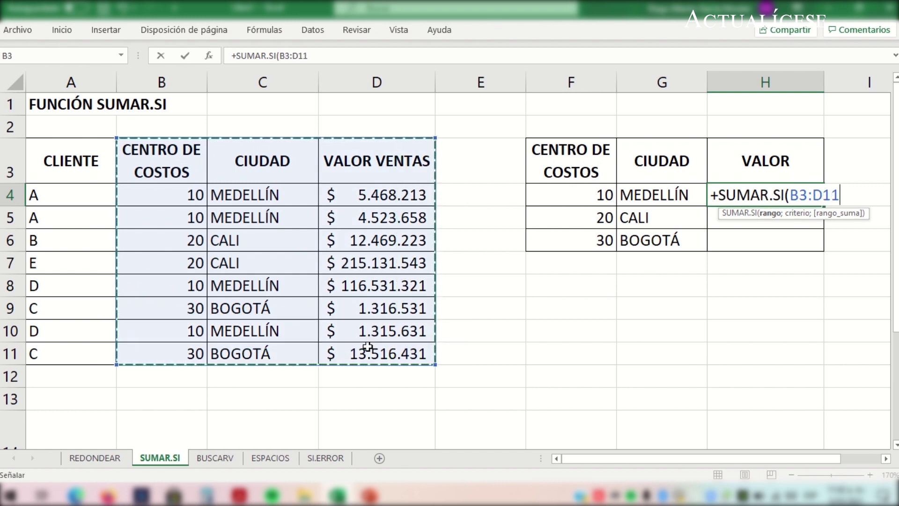
key(F4)
text(;F4;)
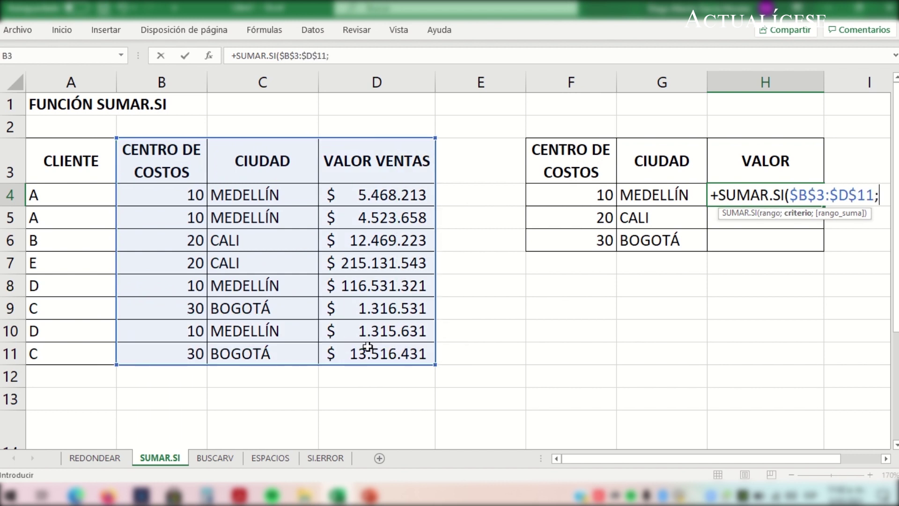
click(558, 196)
text(;)
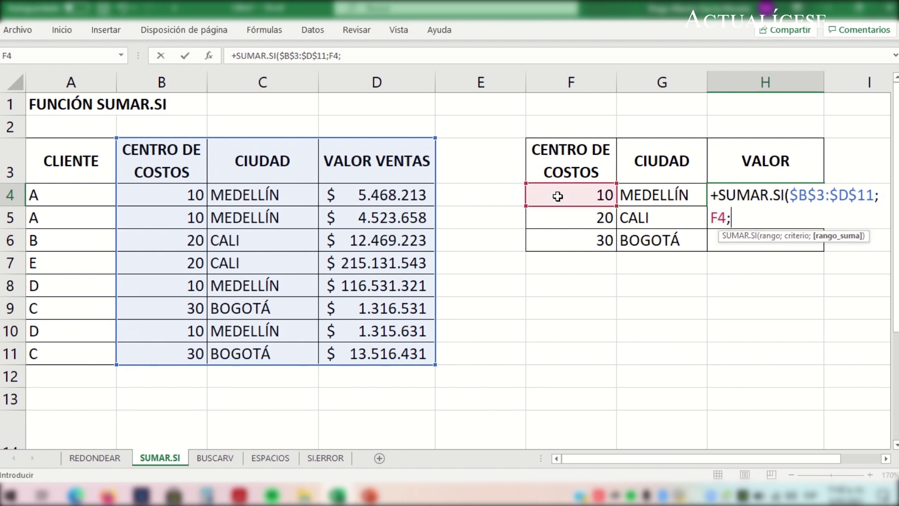
click(362, 152)
drag(361, 151, 344, 346)
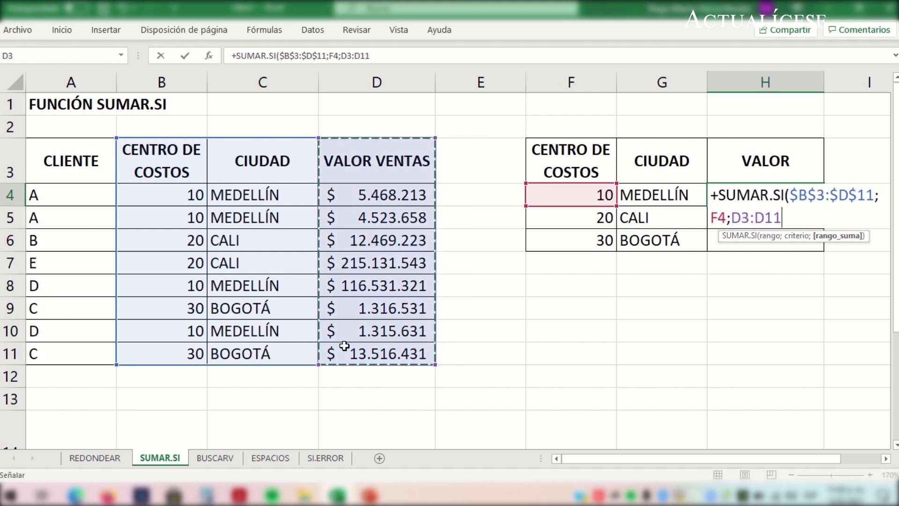
key(F4)
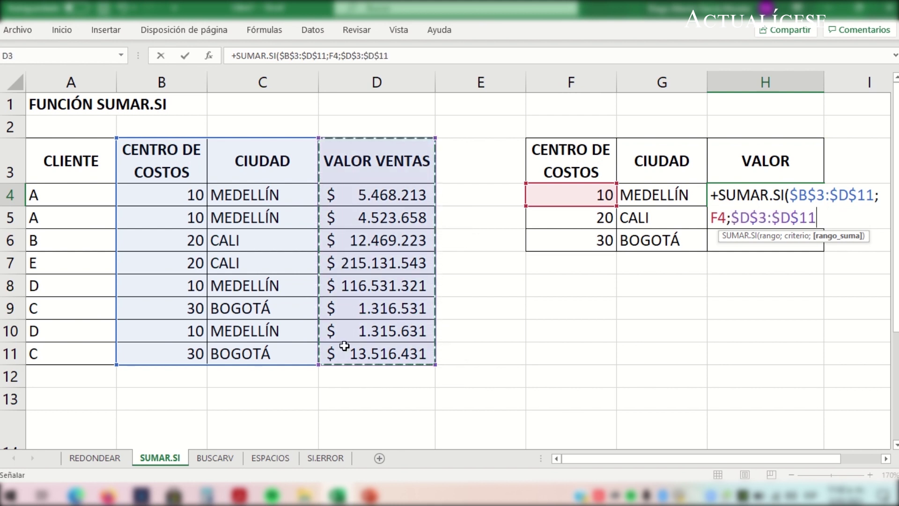
text())
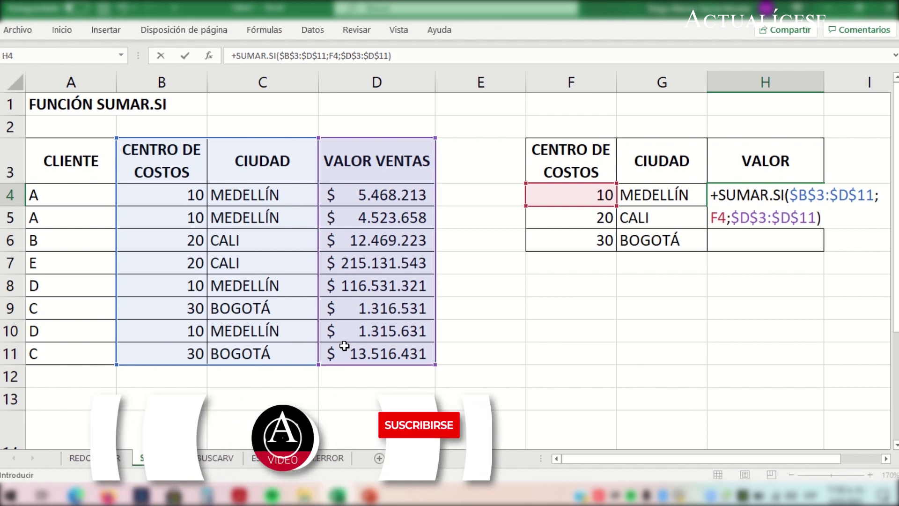
key(Return)
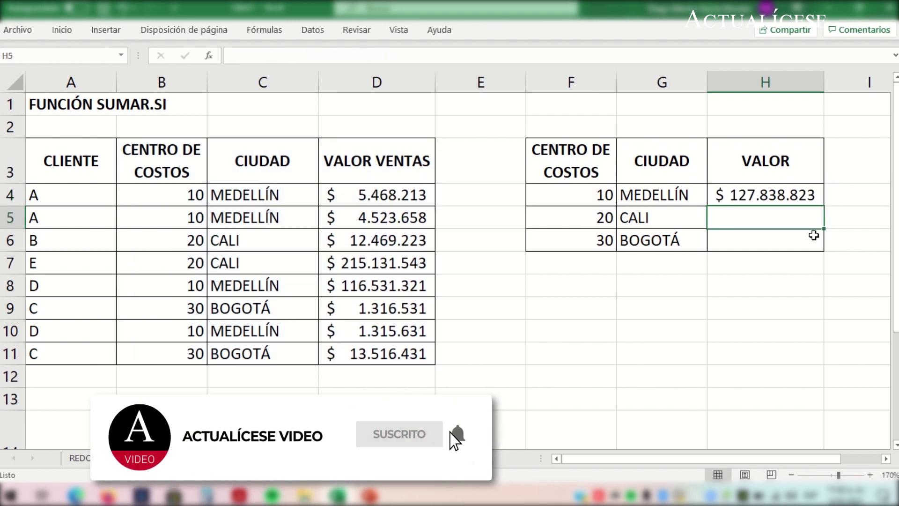
Copy the H4 SUMAR.SI total down to H5 and H6 for centres 20 and 30.
click(766, 195)
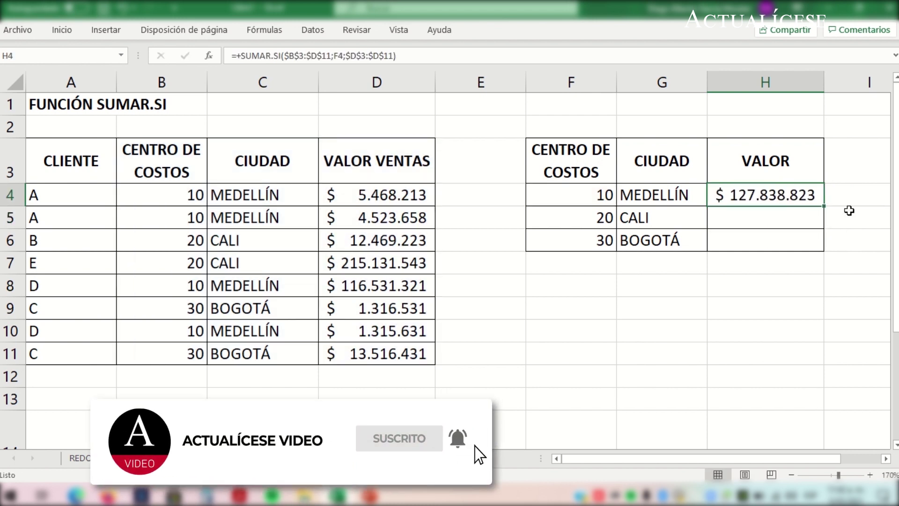
double_click(823, 206)
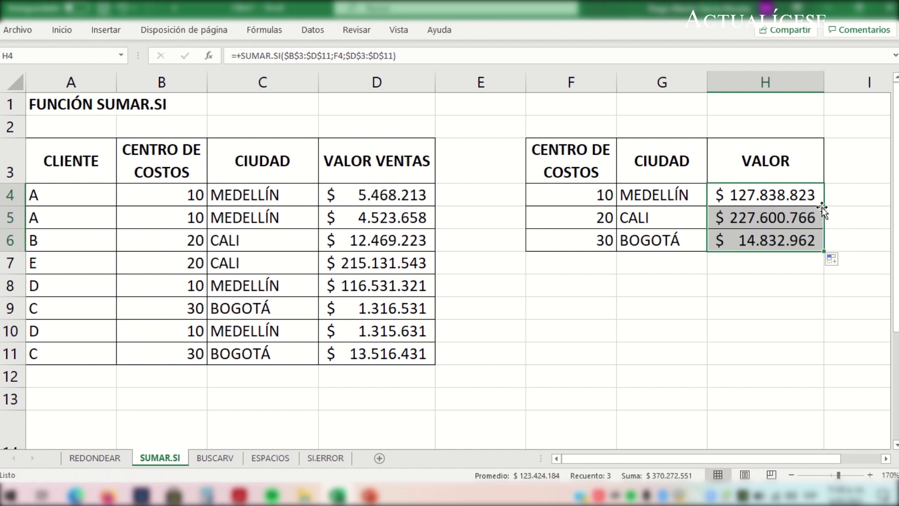
click(831, 214)
click(215, 457)
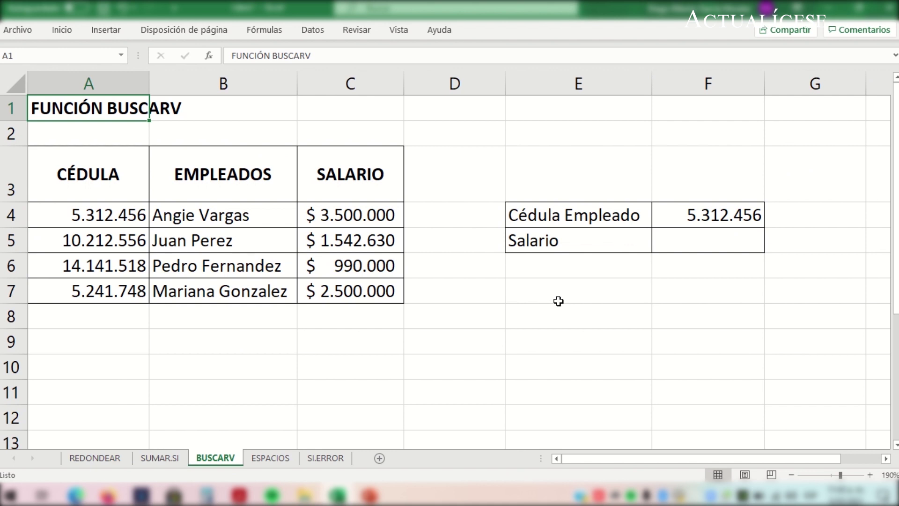
Enter =BUSCARV(F4;A3:C7;3;VERDADERO) in the Salario cell F5.
click(684, 248)
text(+B)
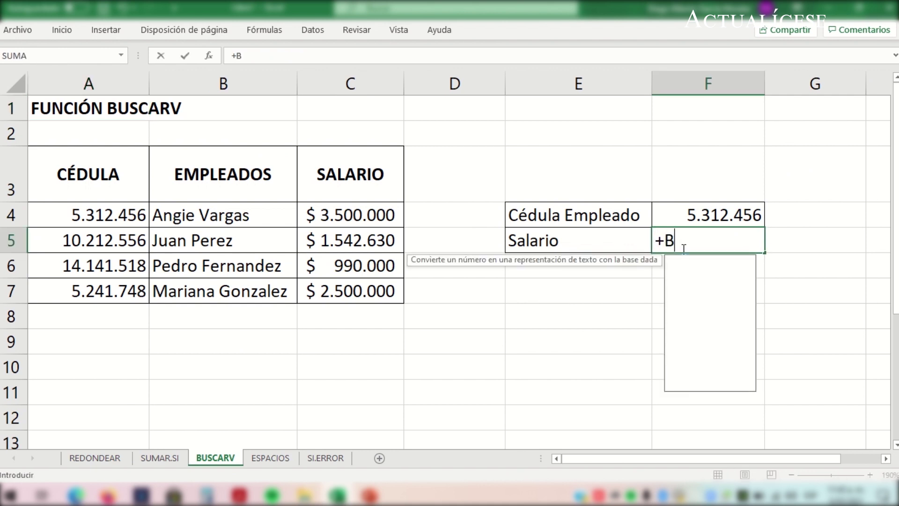
text(USCARV)
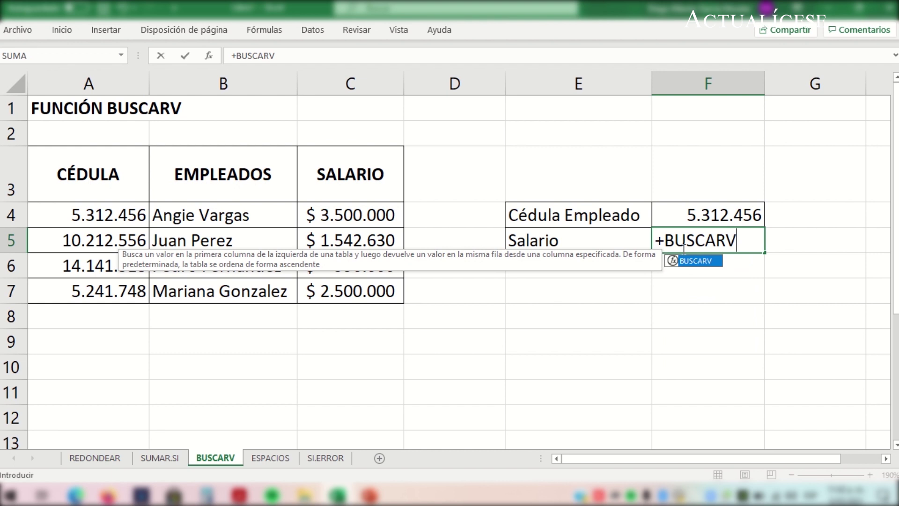
text(()
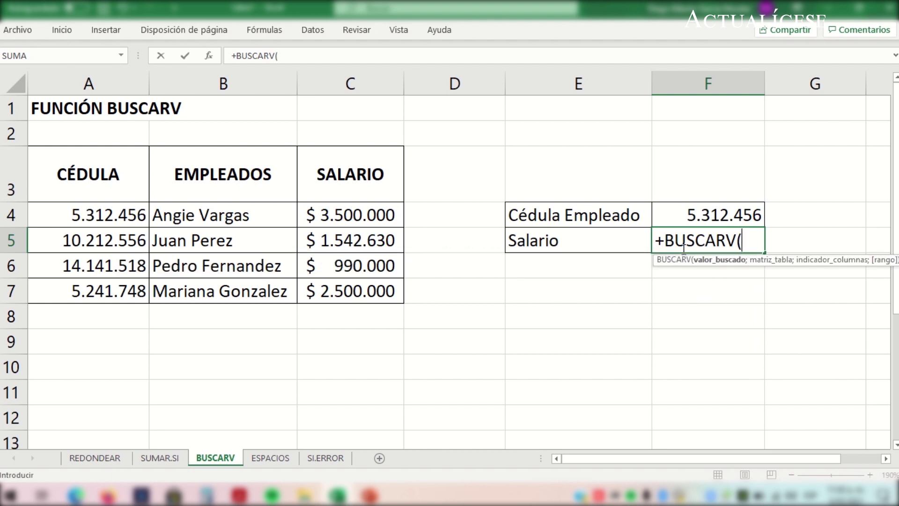
click(690, 213)
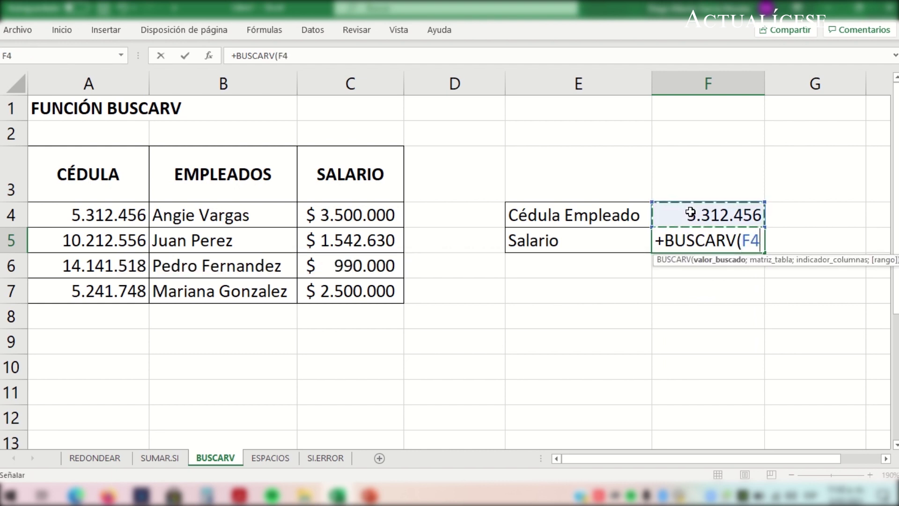
text(;)
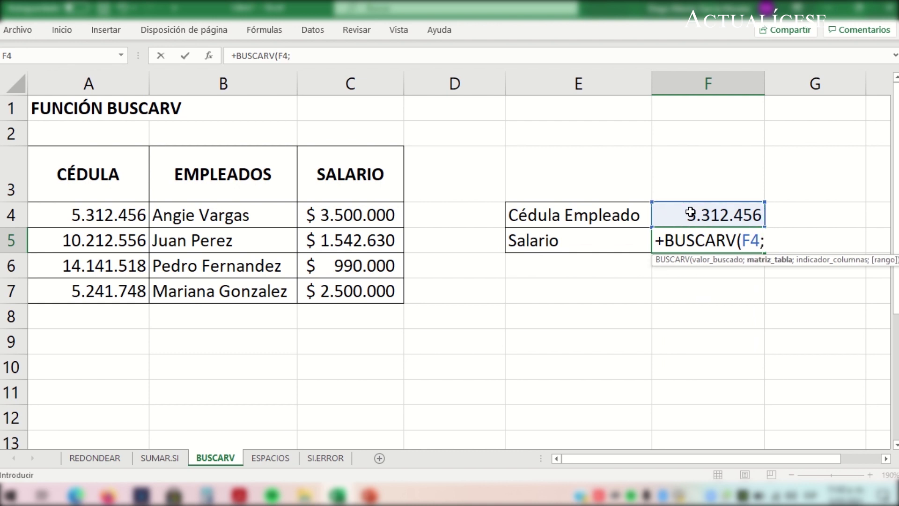
drag(93, 172, 314, 298)
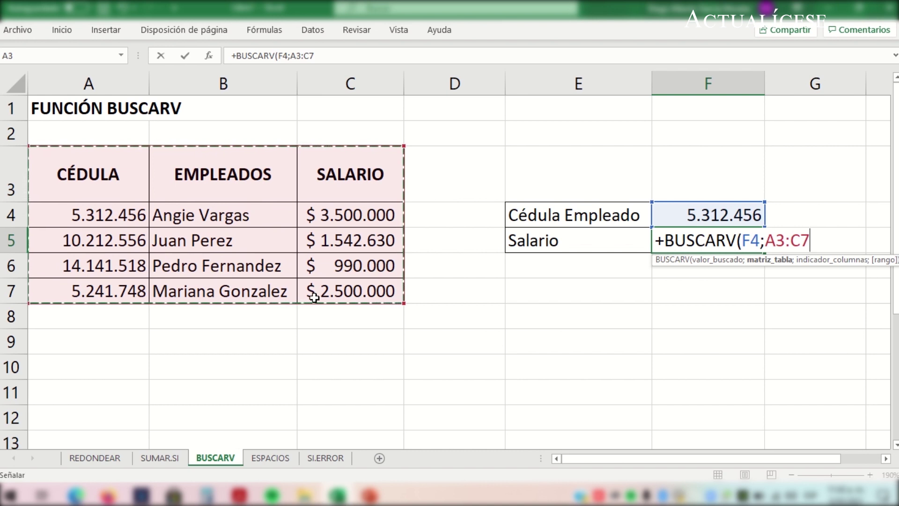
text(;)
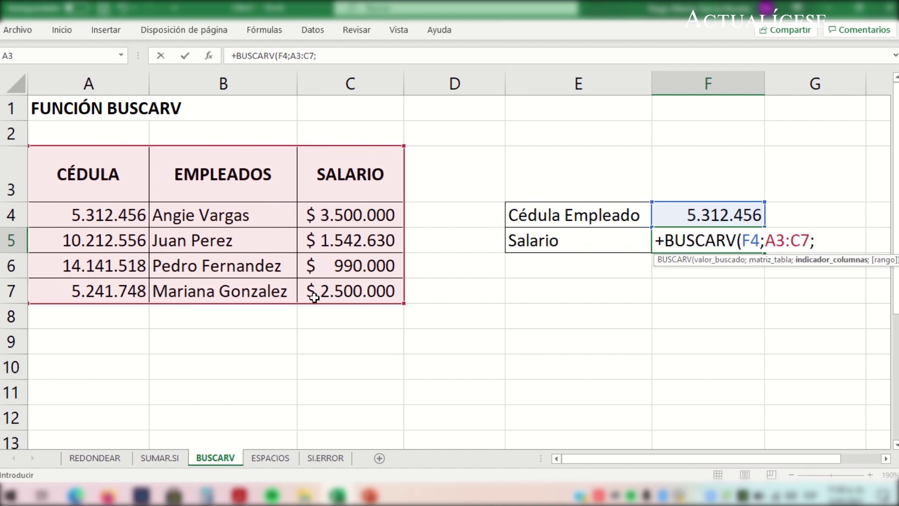
text(3)
text(;)
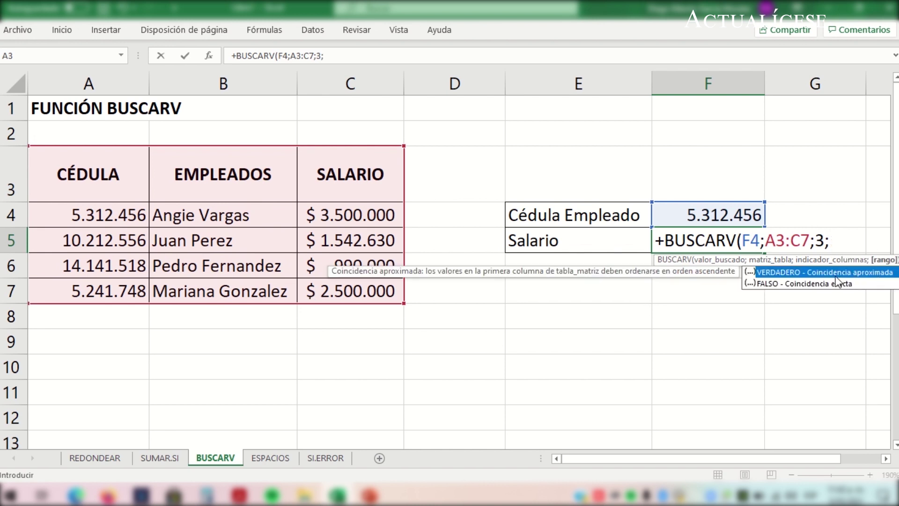
click(832, 272)
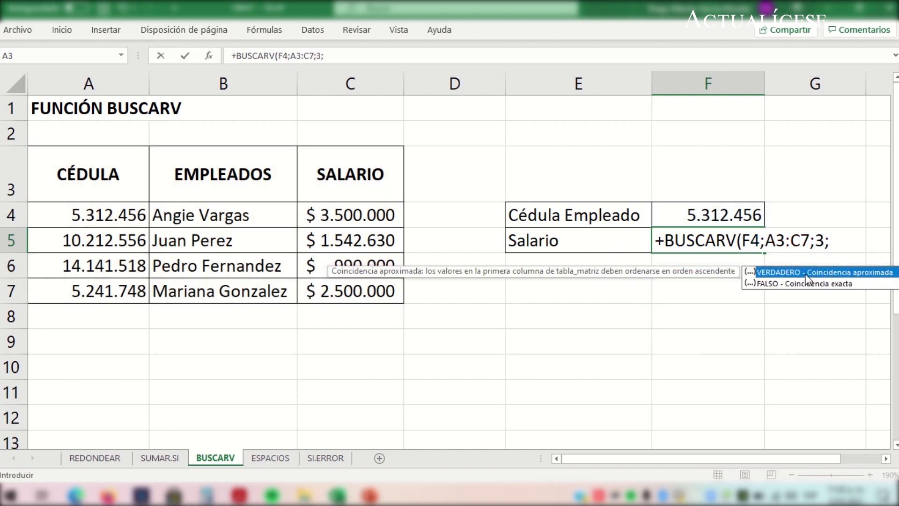
click(849, 242)
text(VERDADERO))
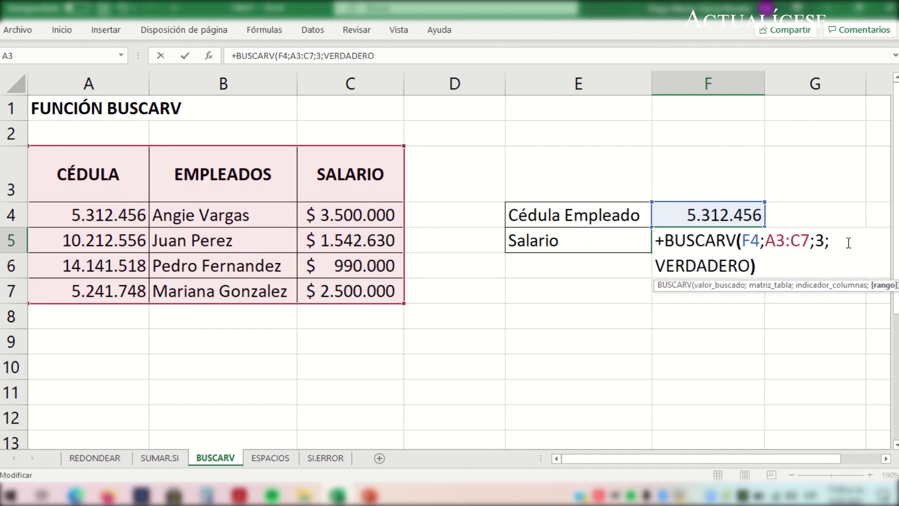
key(Return)
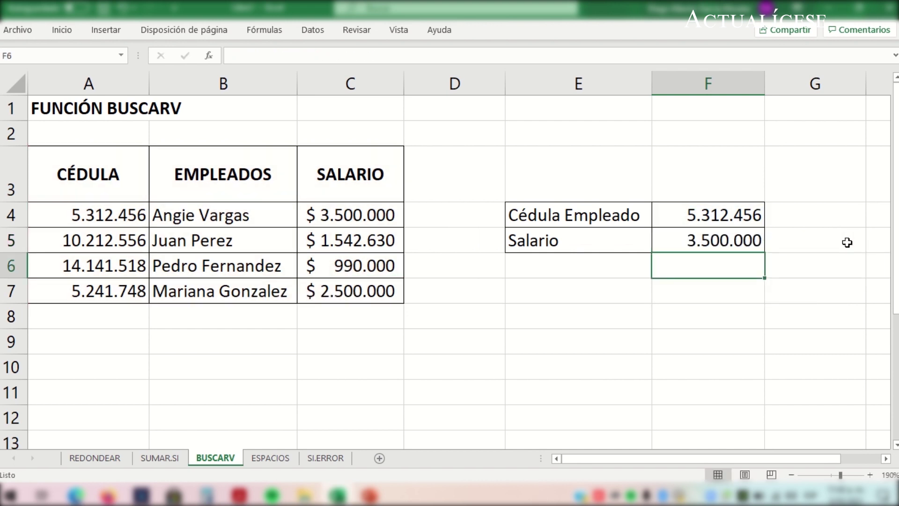
key(Up)
key(Up)
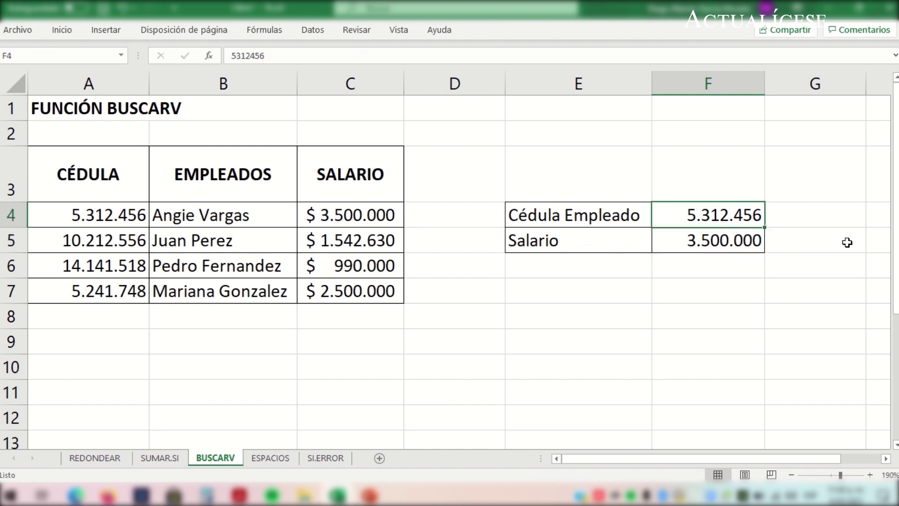
text(10.212.)
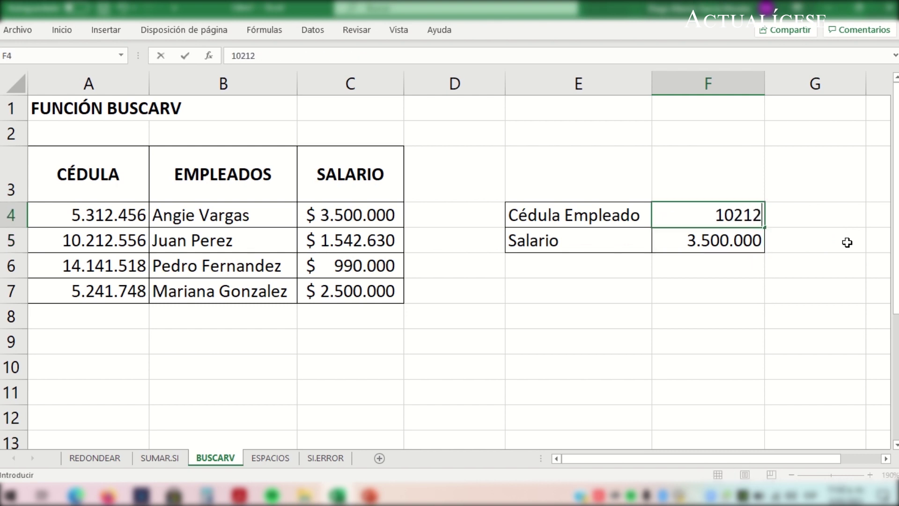
text(556)
key(Return)
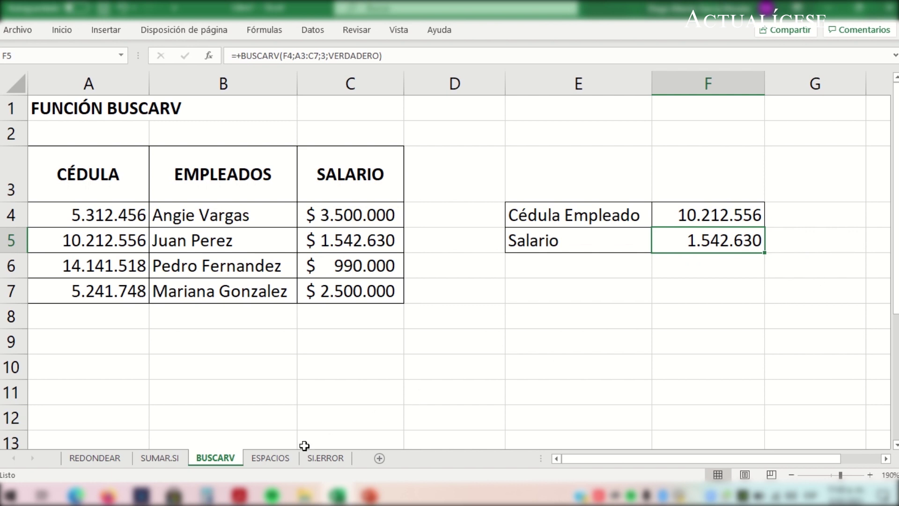
click(286, 458)
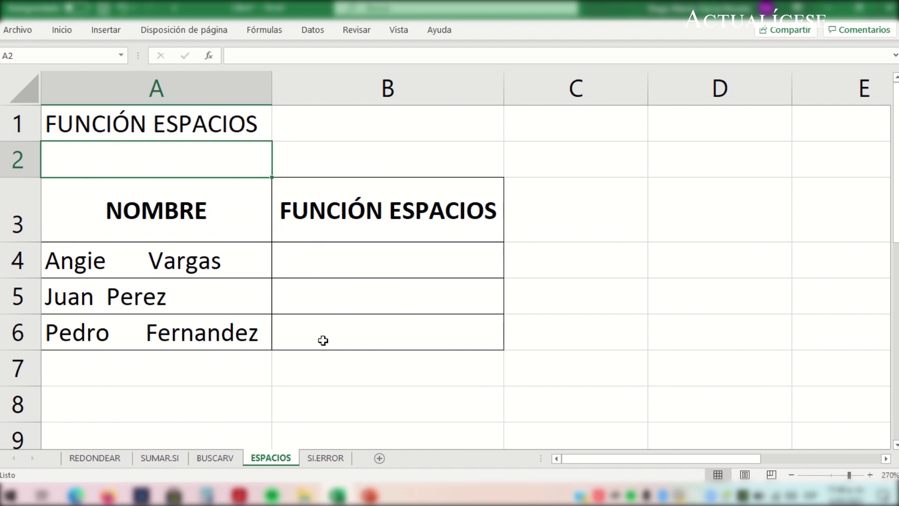
Enter =+ESPACIOS(A4) in B4 and fill it down to B6 to trim the three names.
click(353, 264)
text(+ESPACIOS)
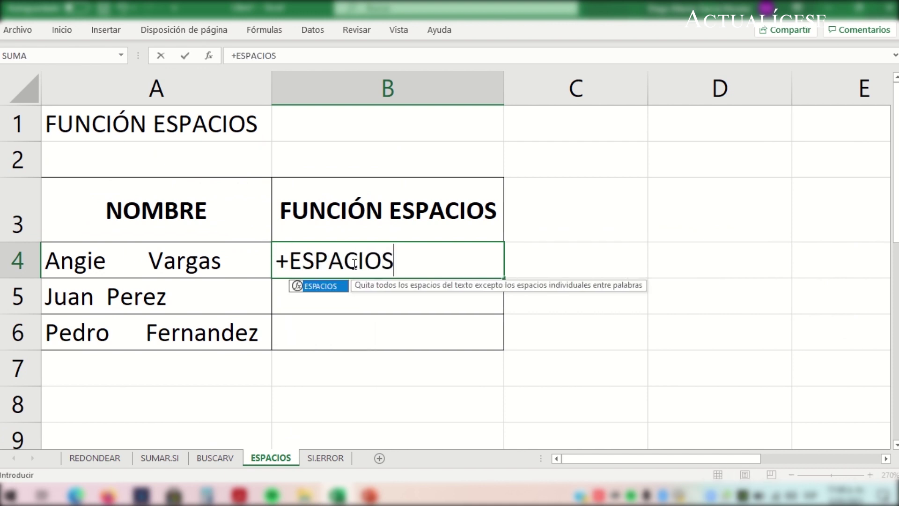
text(()
click(201, 259)
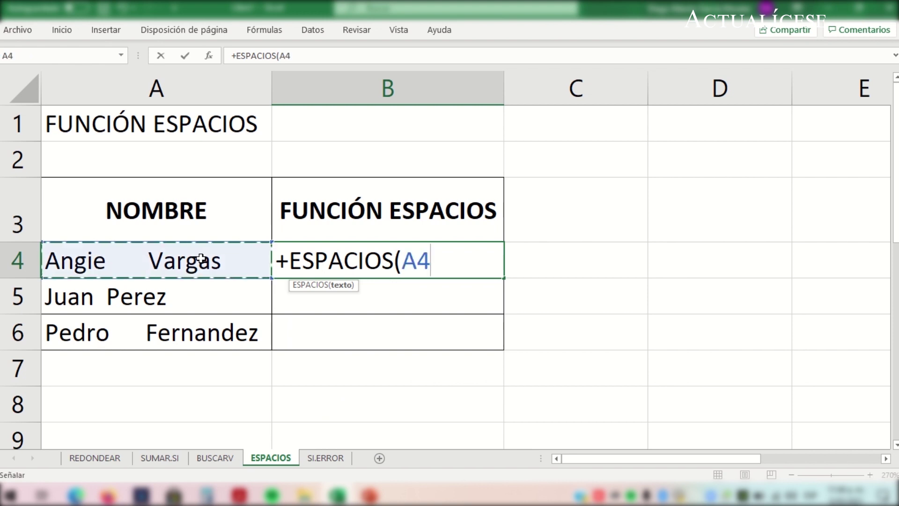
text())
key(Return)
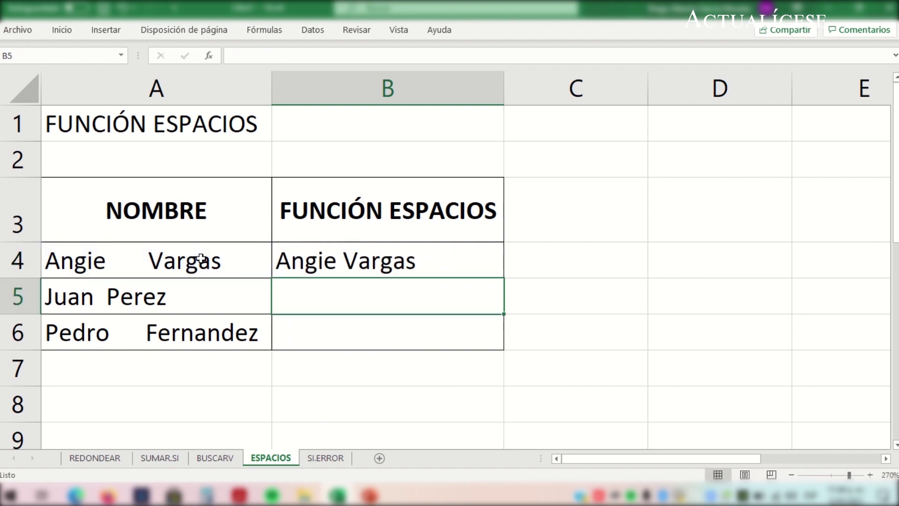
click(477, 252)
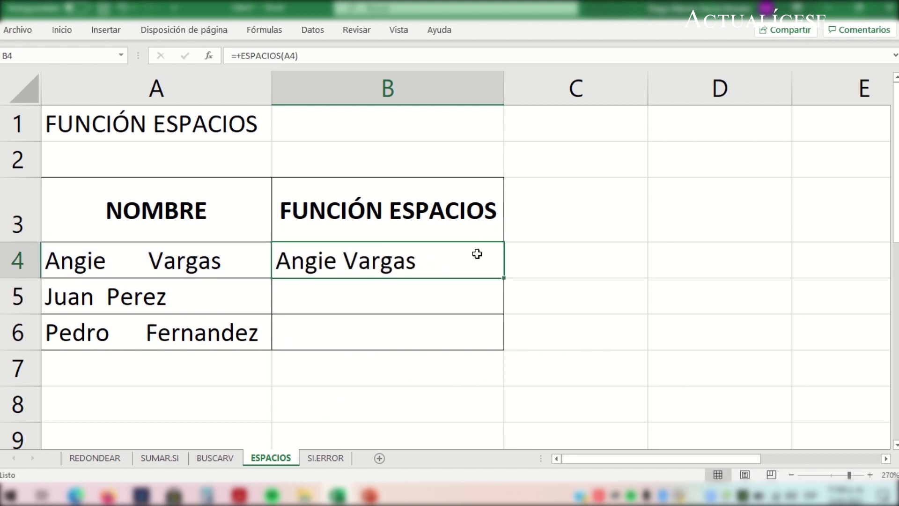
double_click(506, 279)
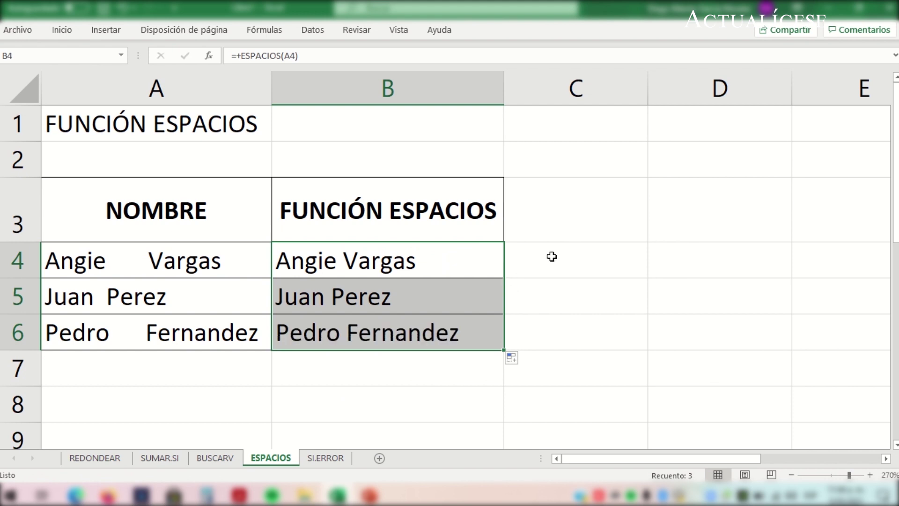
click(578, 246)
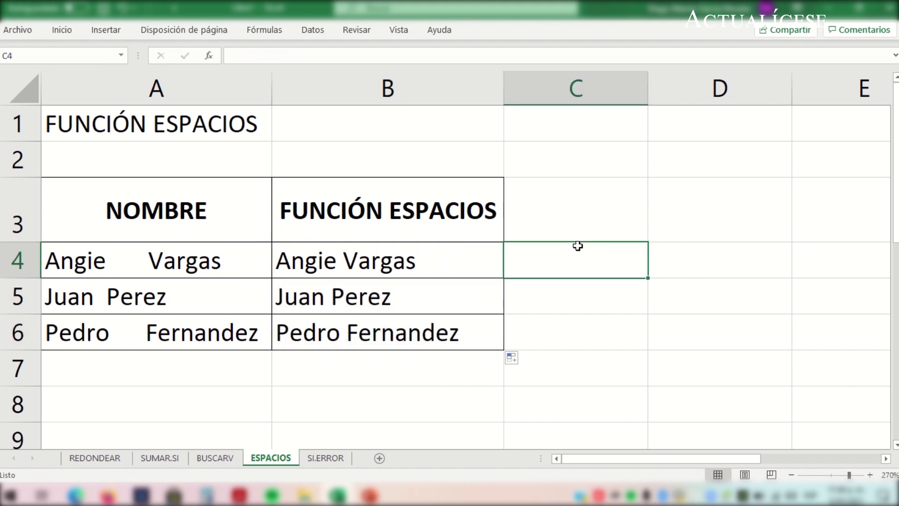
click(337, 453)
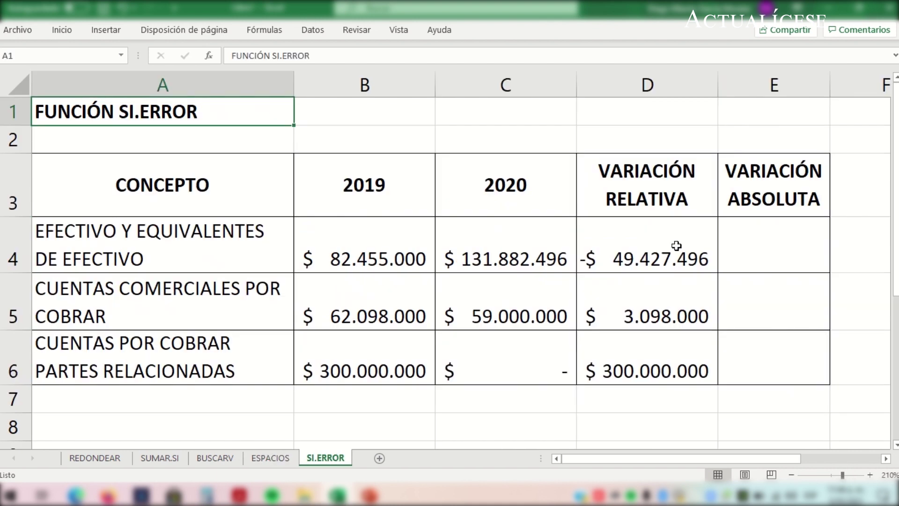
Try a =+D4/C4 ratio in E4 with fill-down, then undo it.
click(764, 246)
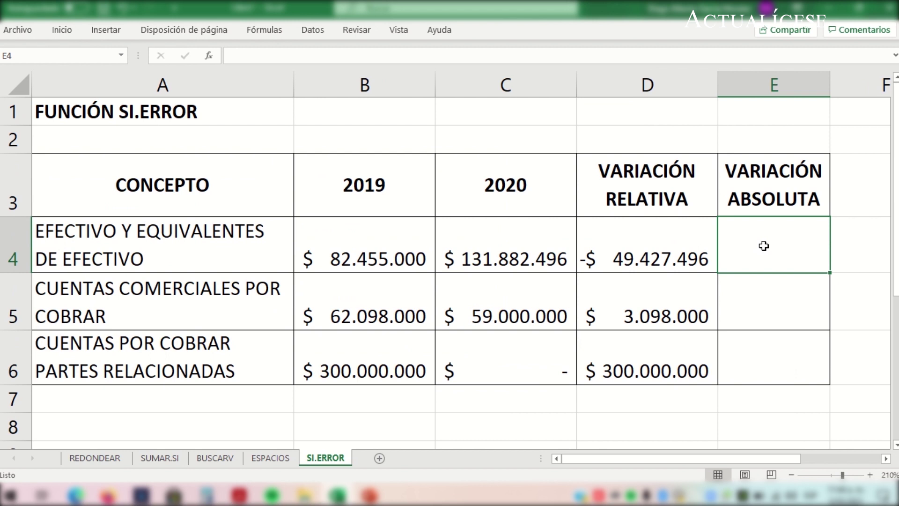
text(+()
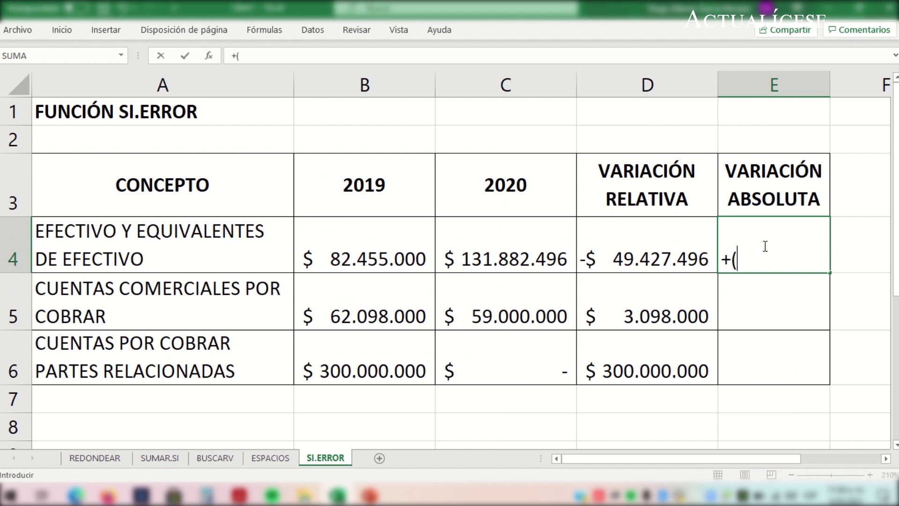
key(Left)
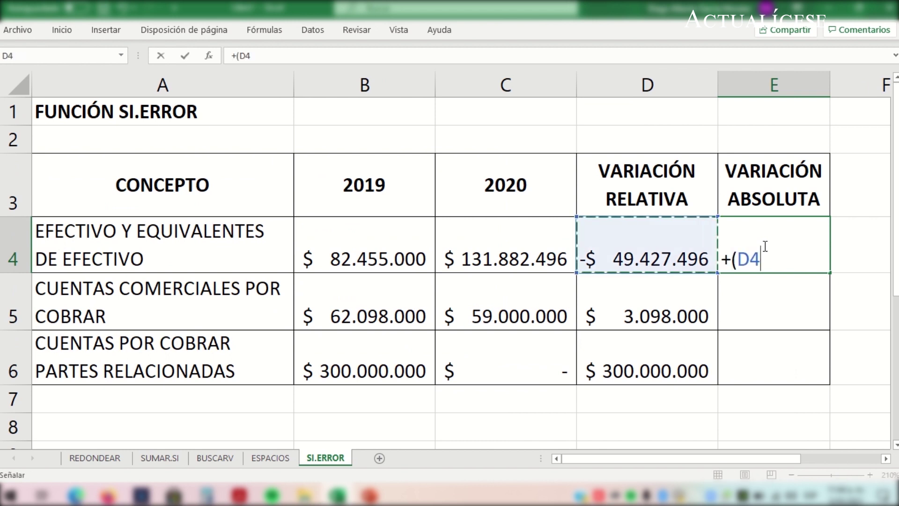
text(/)
key(Left)
key(Left)
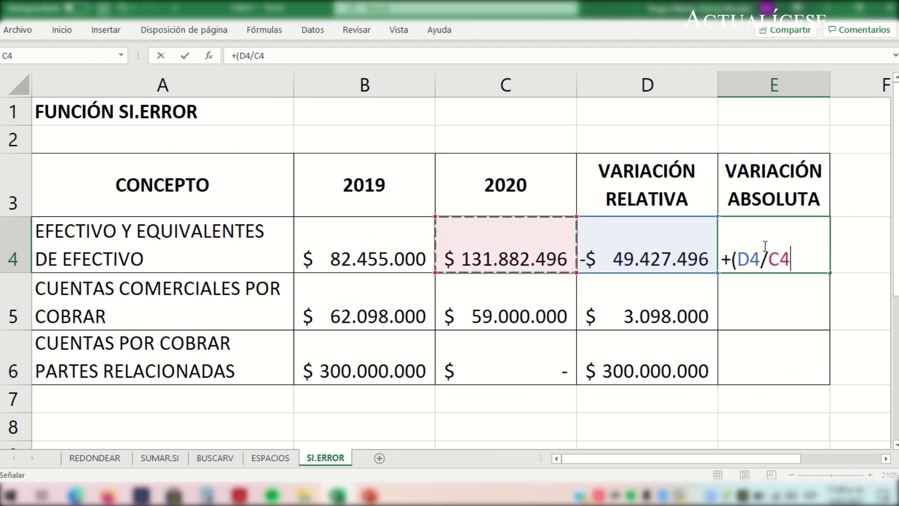
key(Return)
key(Return)
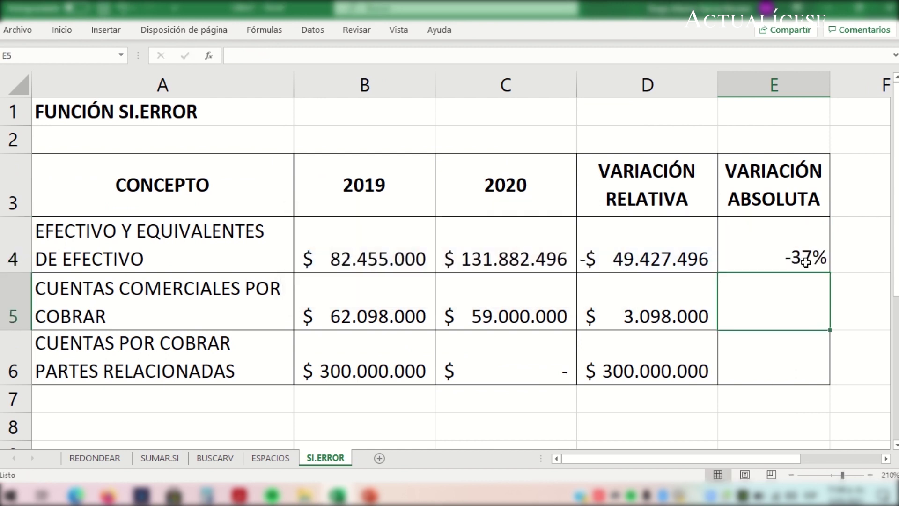
click(823, 261)
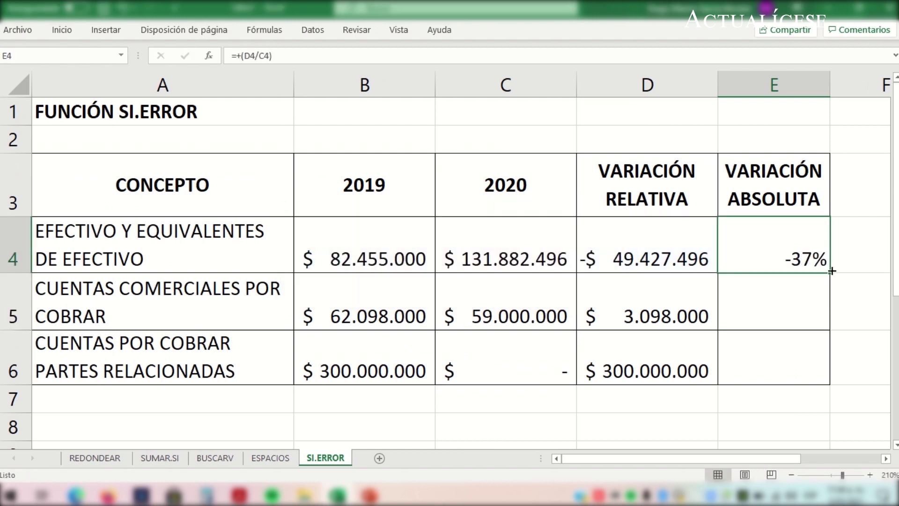
double_click(832, 271)
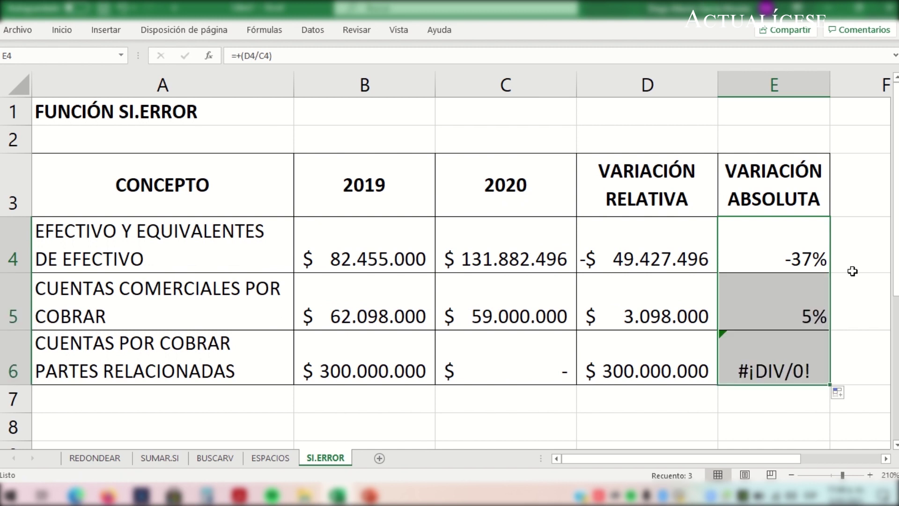
key(ctrl+z)
key(ctrl+z)
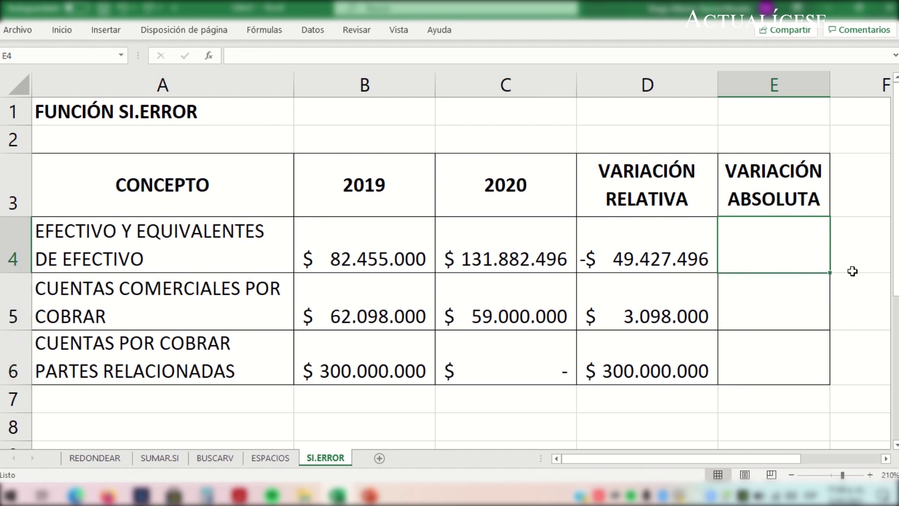
Re-enter =+D4/C4 in E4 and copy it to E4:E6, giving -37%, 5% and #¡DIV/0!
text(+)
key(Left)
text(/)
key(Left)
key(Left)
key(Return)
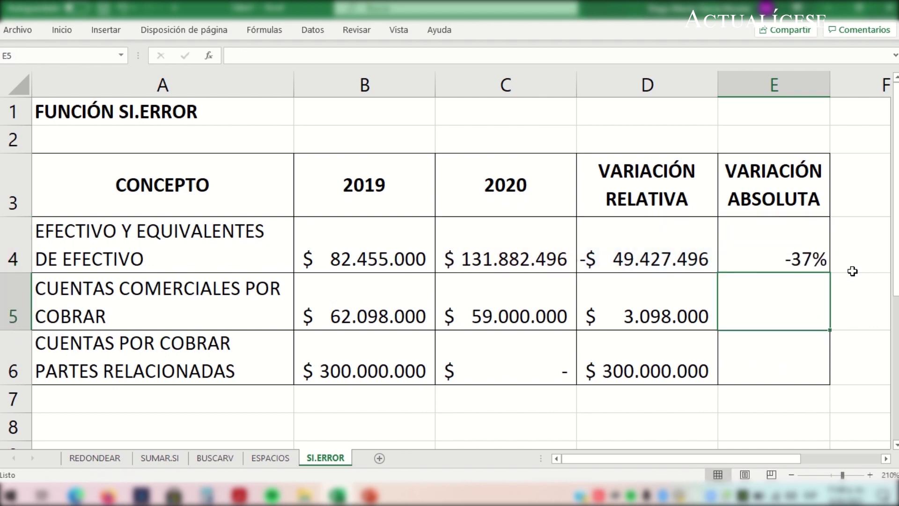
key(Up)
key(ctrl+c)
key(shift+Down)
key(shift+Down)
key(Return)
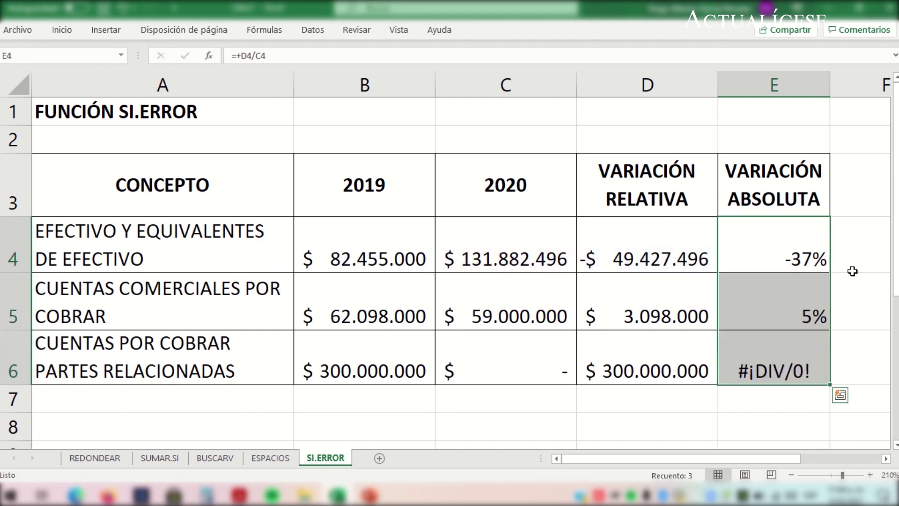
key(Down)
key(Up)
text(+SI.ERROR()
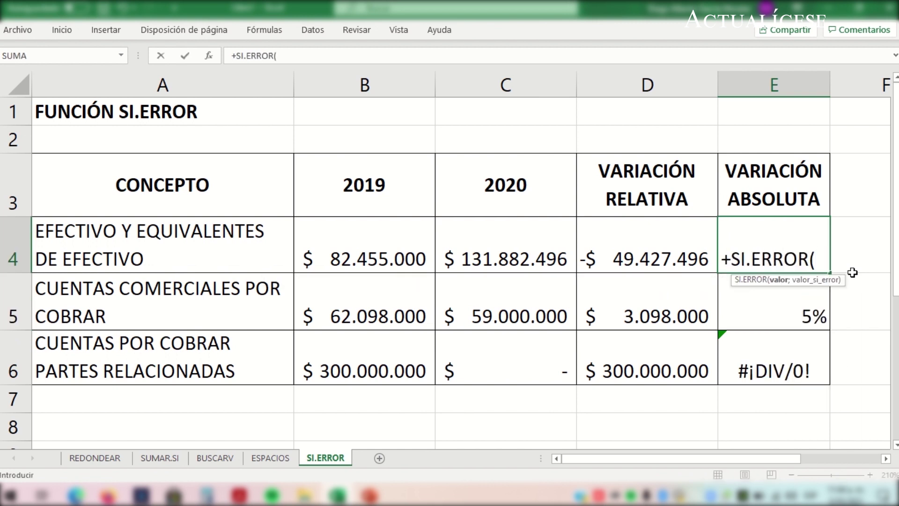
Complete =+SI.ERROR(D4/C4;0) in E4 and fill it to E6, showing -37%, 5% and 0%.
click(653, 250)
text(/)
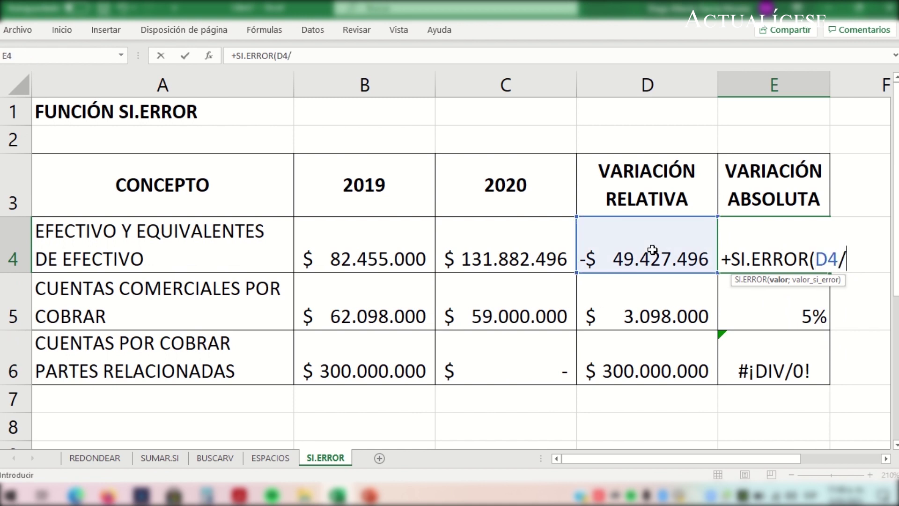
key(Left)
text(()
key(BackSpace)
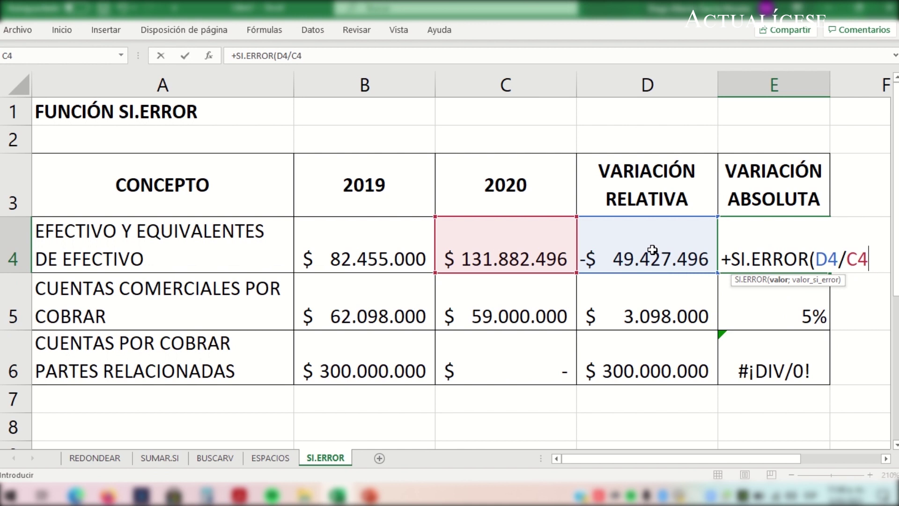
text(;)
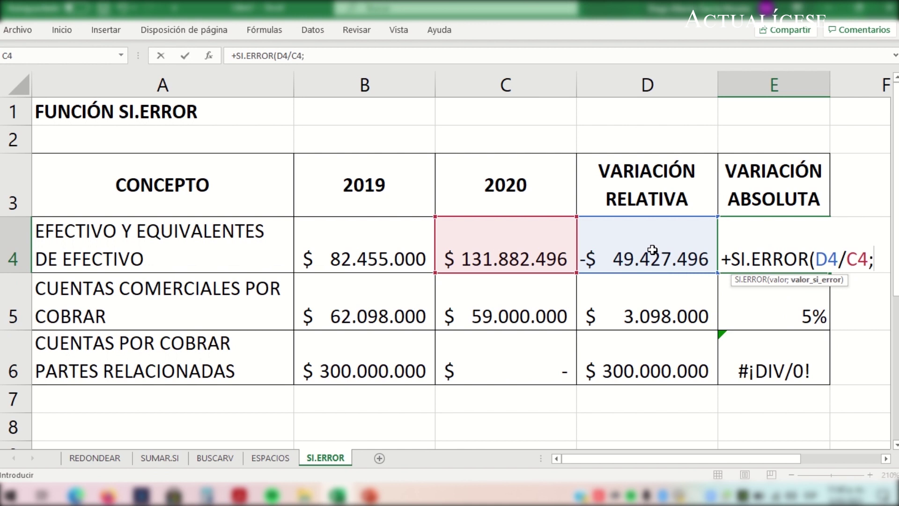
text(0))
key(Return)
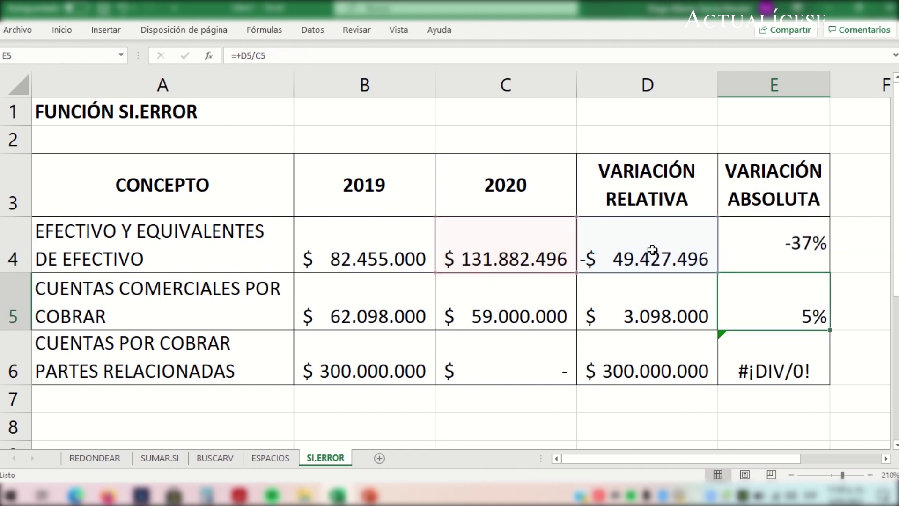
click(776, 255)
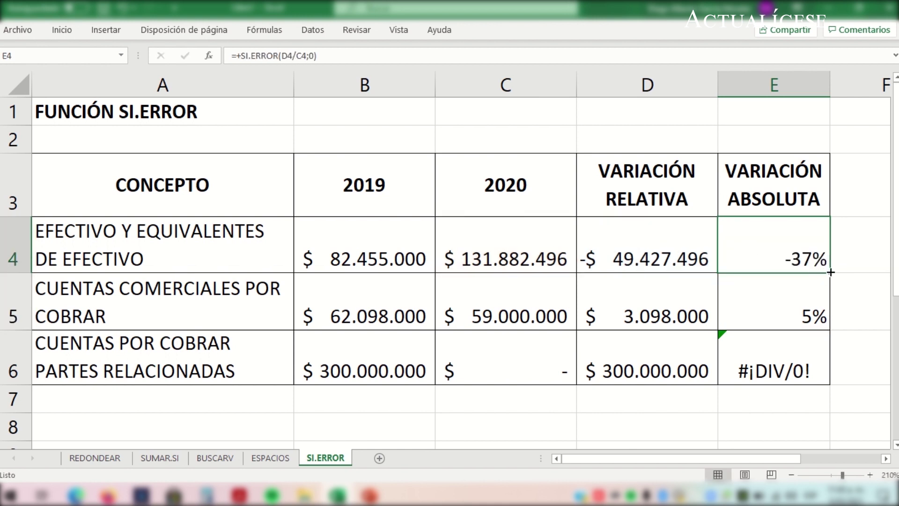
double_click(829, 273)
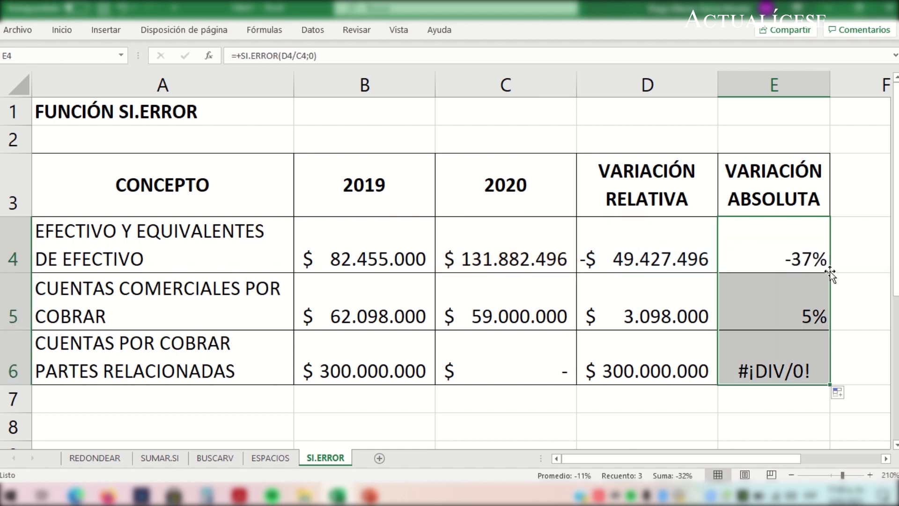
click(860, 362)
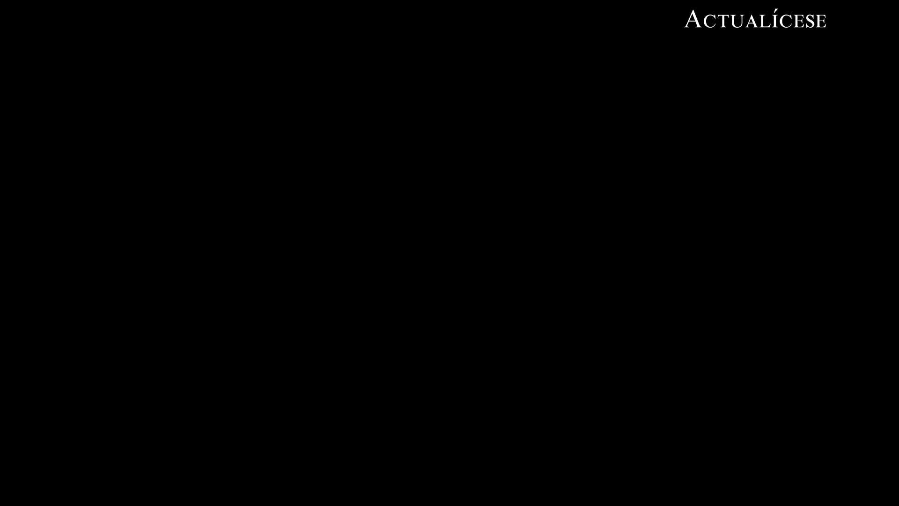